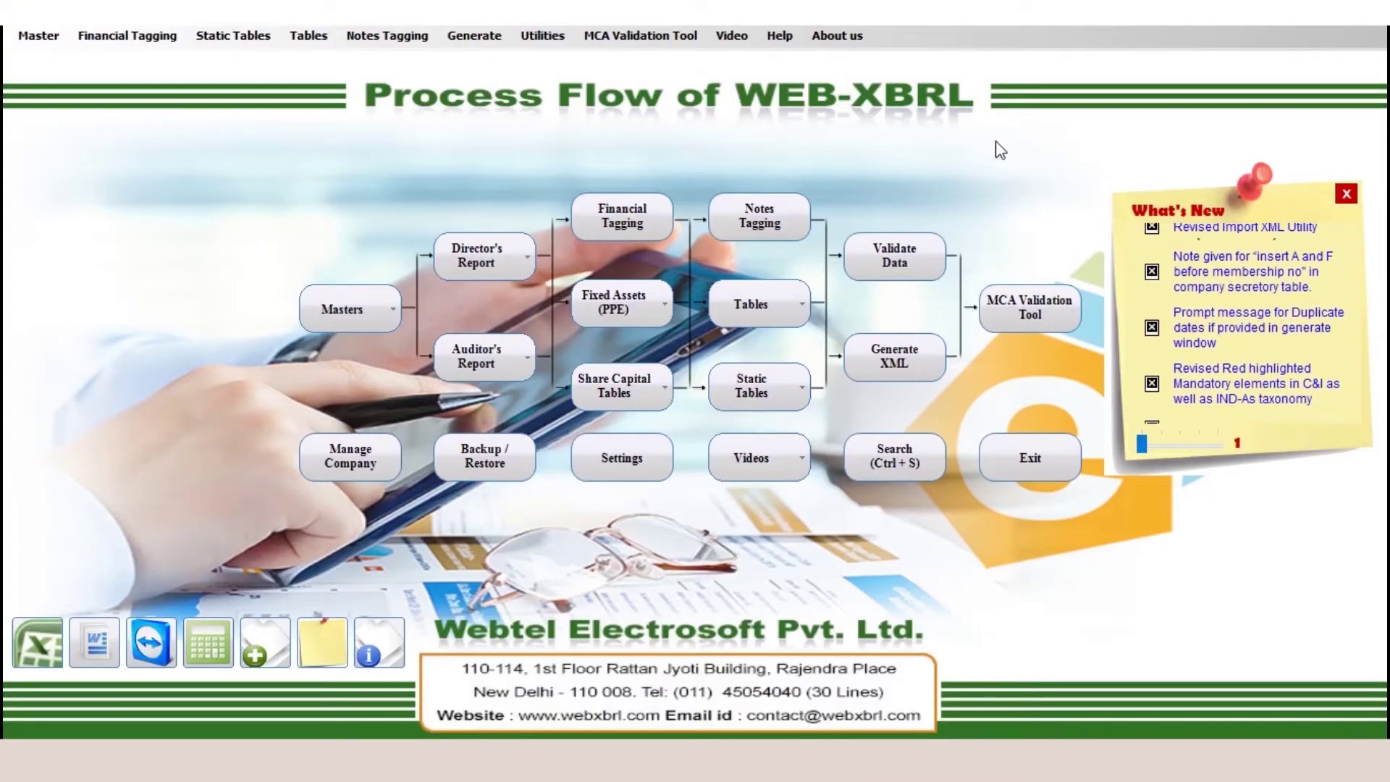
Step: Generate the instance document and save it as Instance_Webtel_2020-21 XML on the Desktop
click(480, 38)
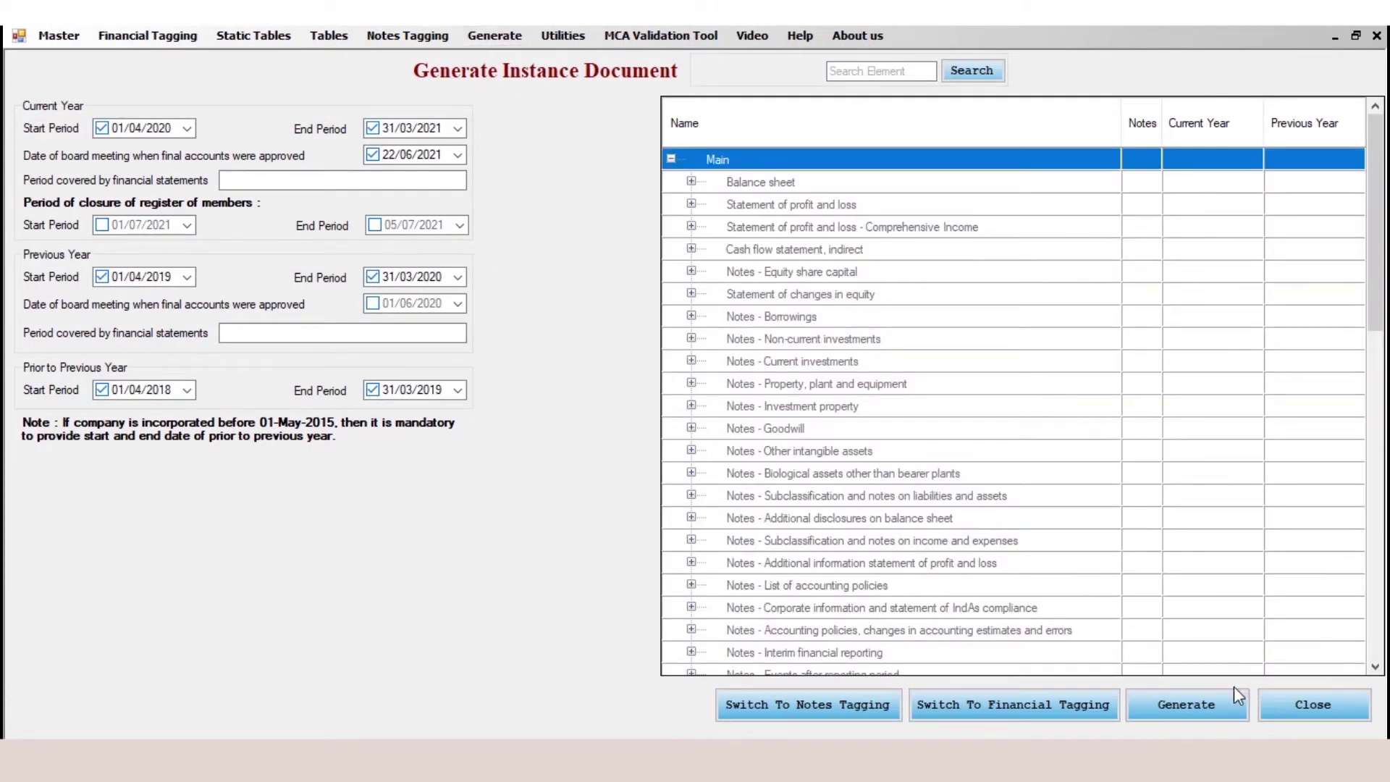
click(1232, 693)
click(994, 611)
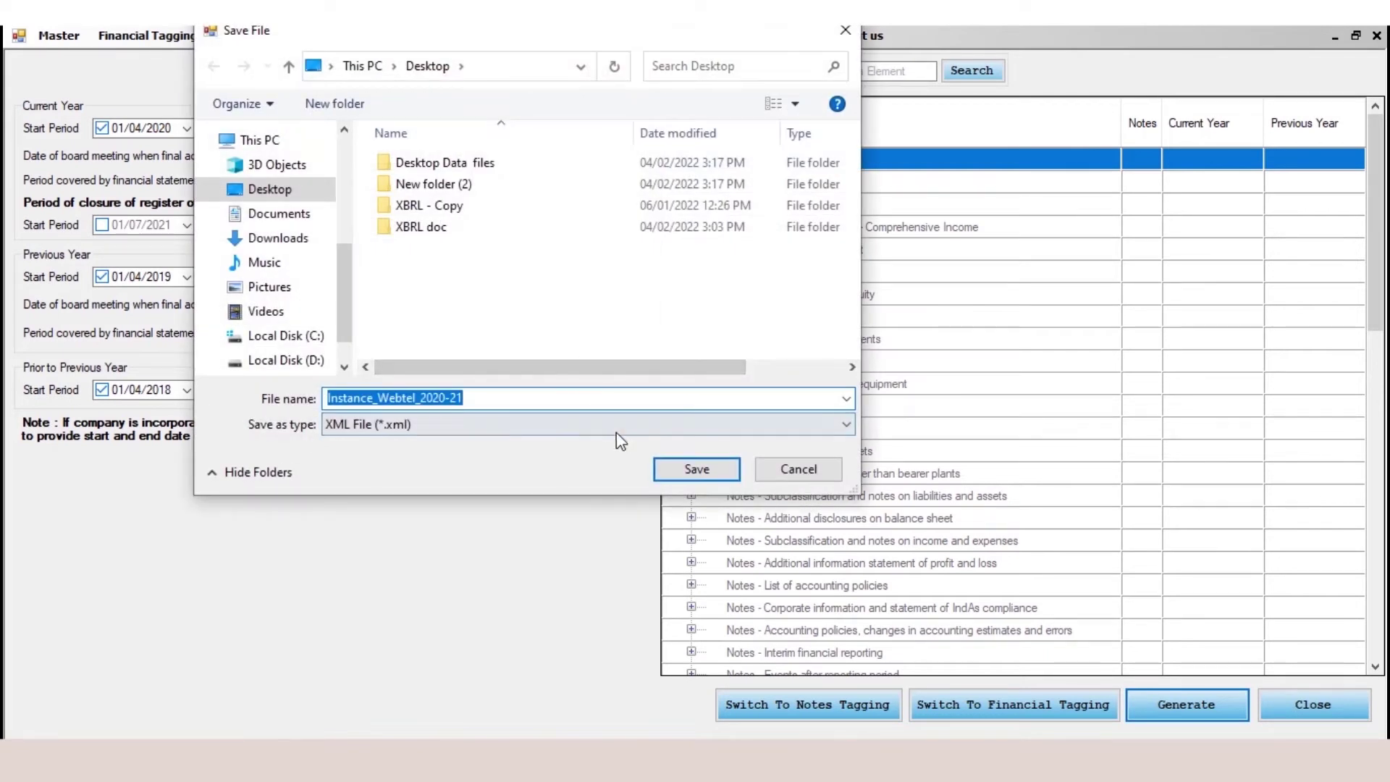
click(687, 471)
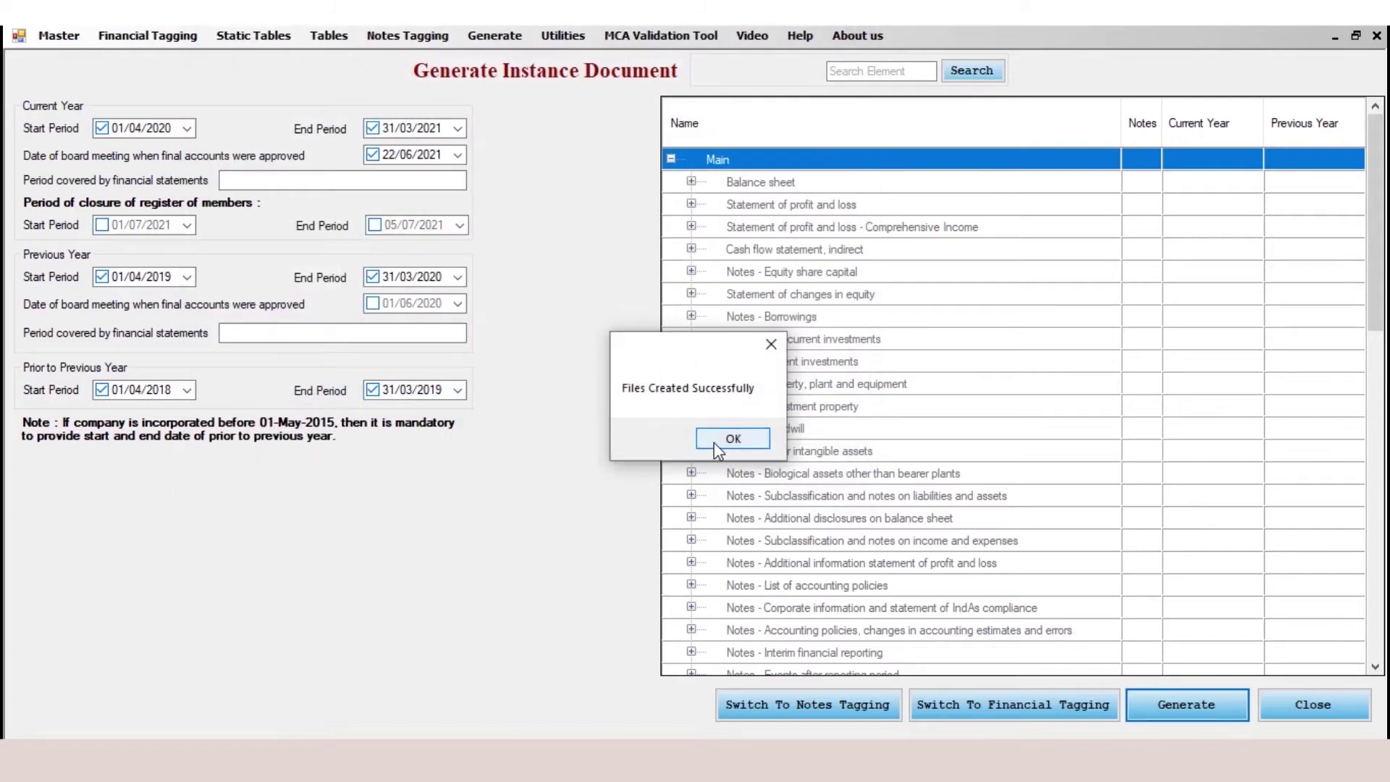
Step: Acknowledge the files-created message, close the zero-value elements error report, and launch the MCA21 validator
click(718, 443)
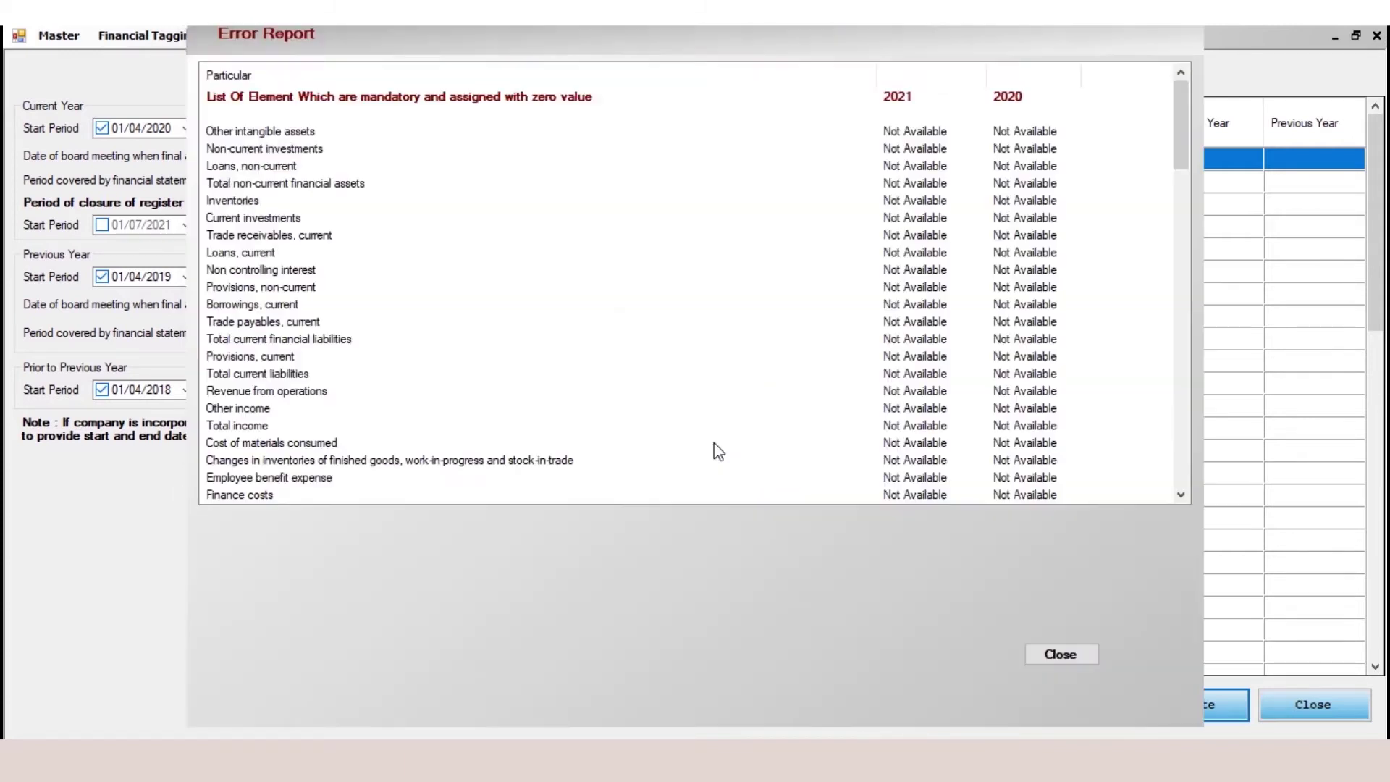
click(1061, 655)
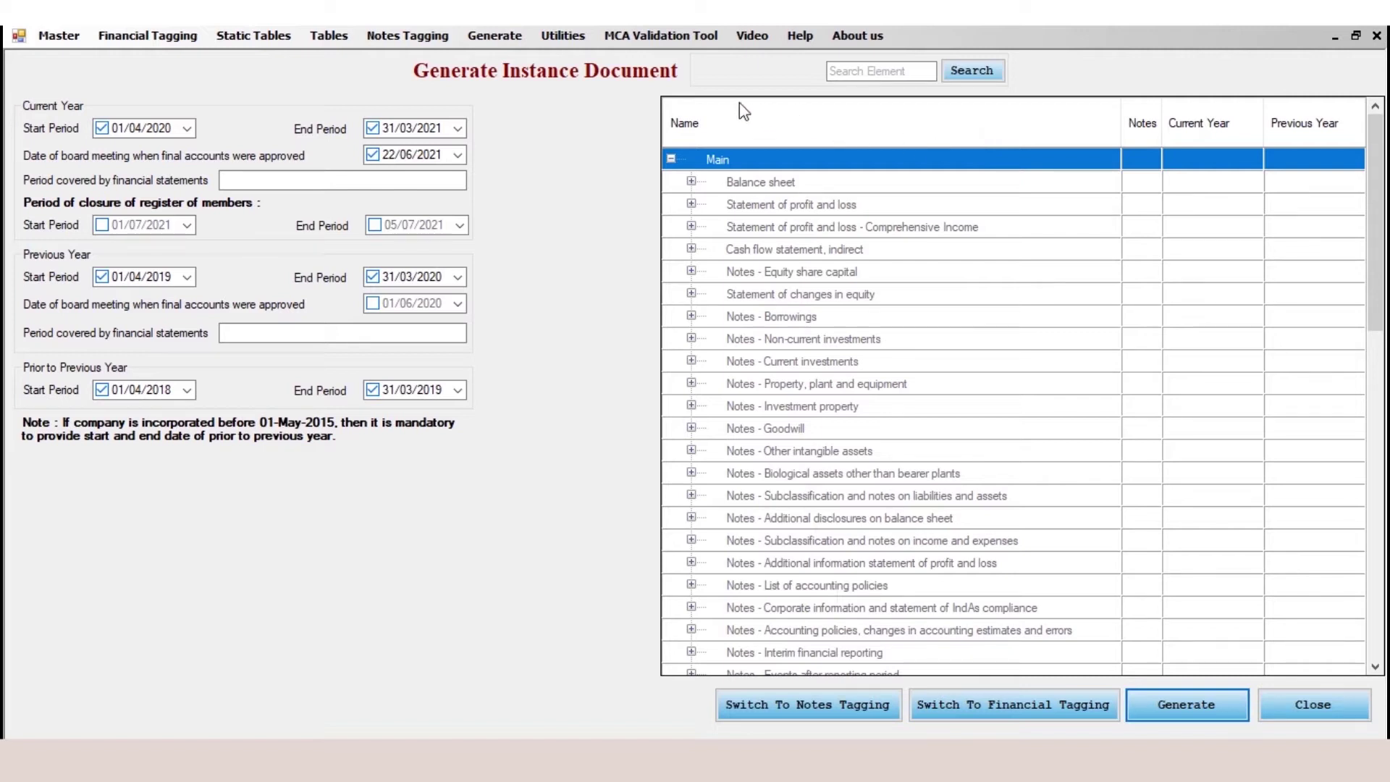
click(655, 41)
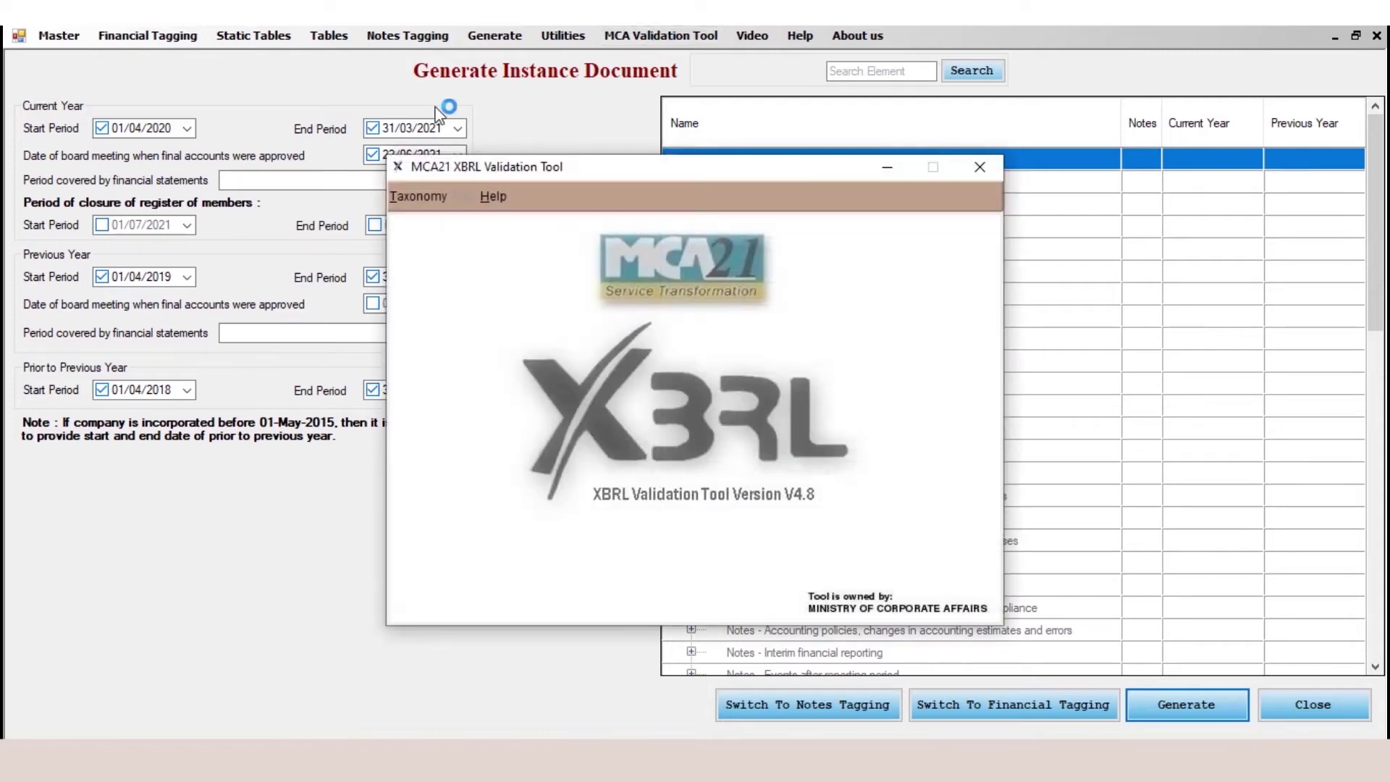
Step: Load the IND-AS 2017 taxonomy in the validator and acknowledge its loaded message
click(421, 199)
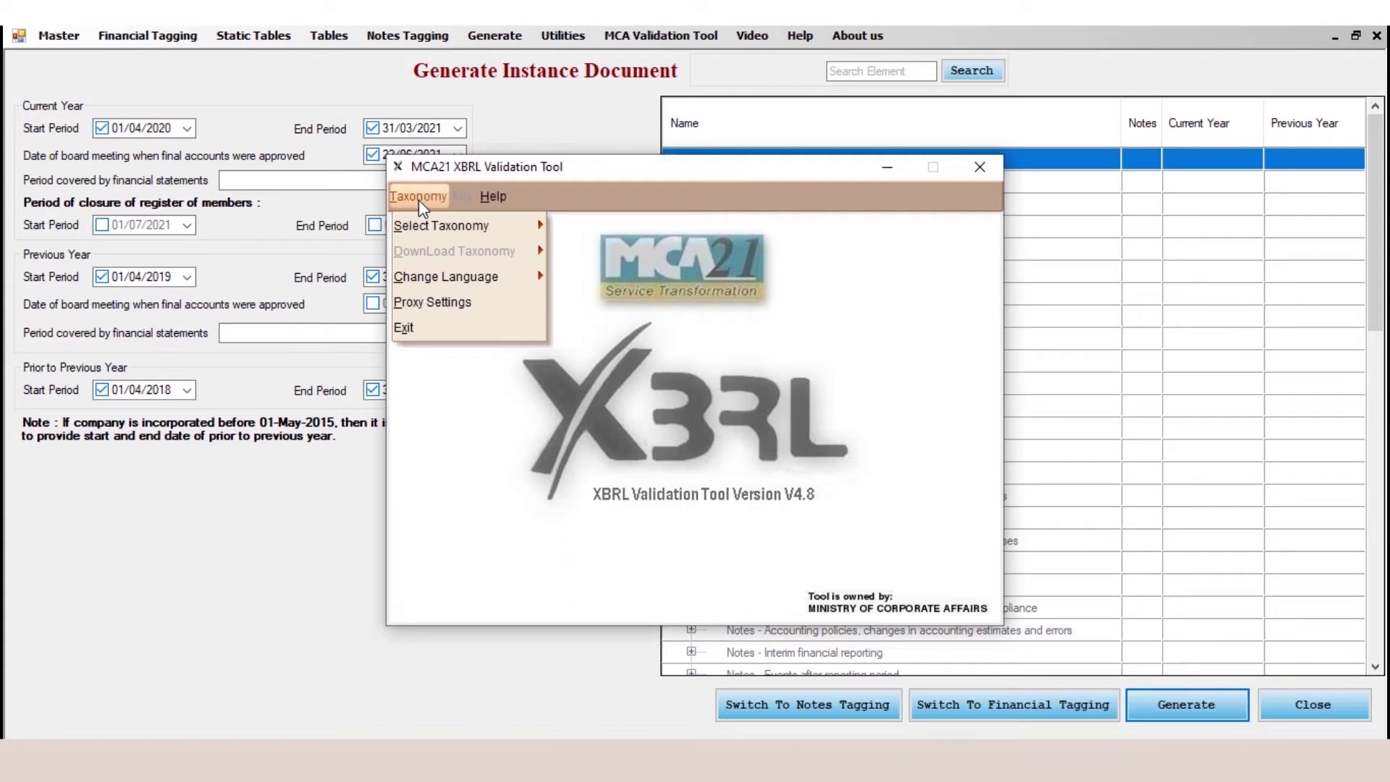
mouse_move(427, 226)
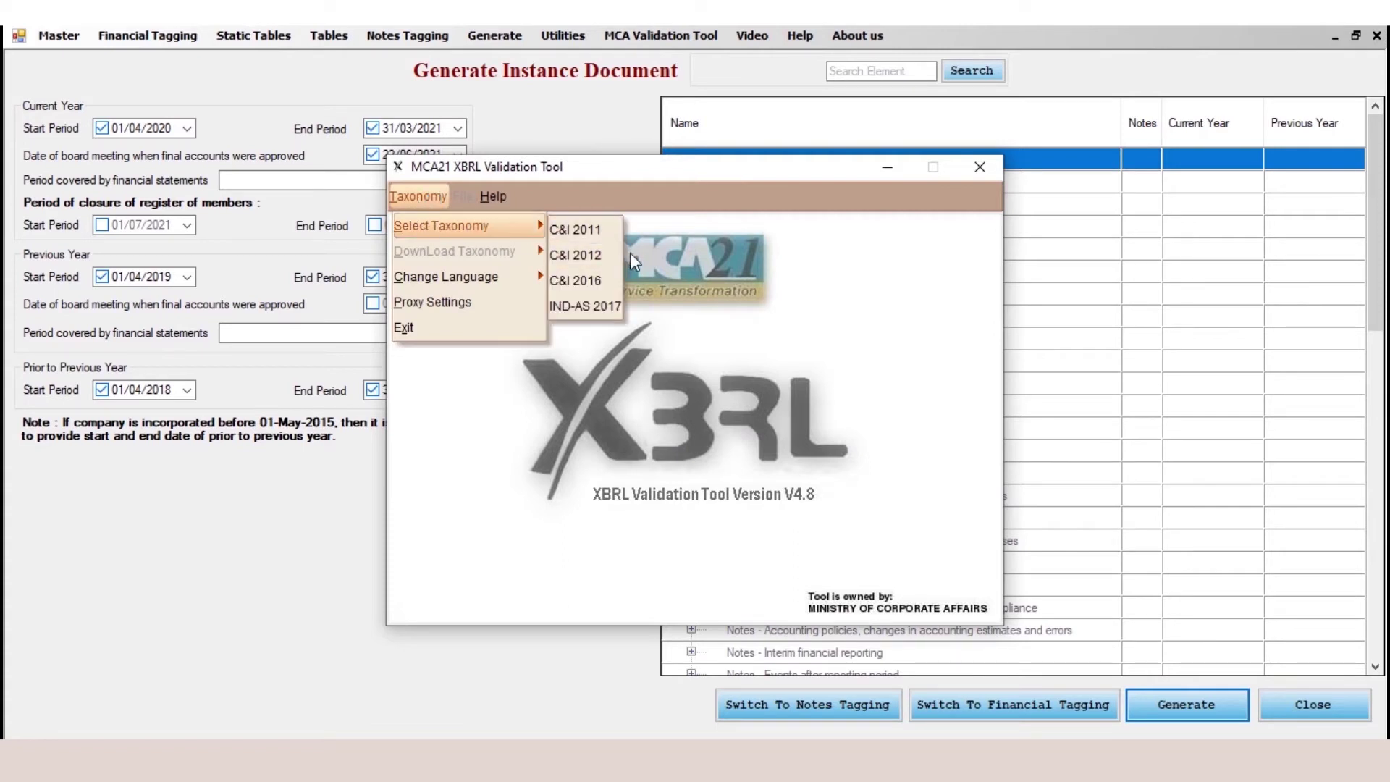
click(607, 307)
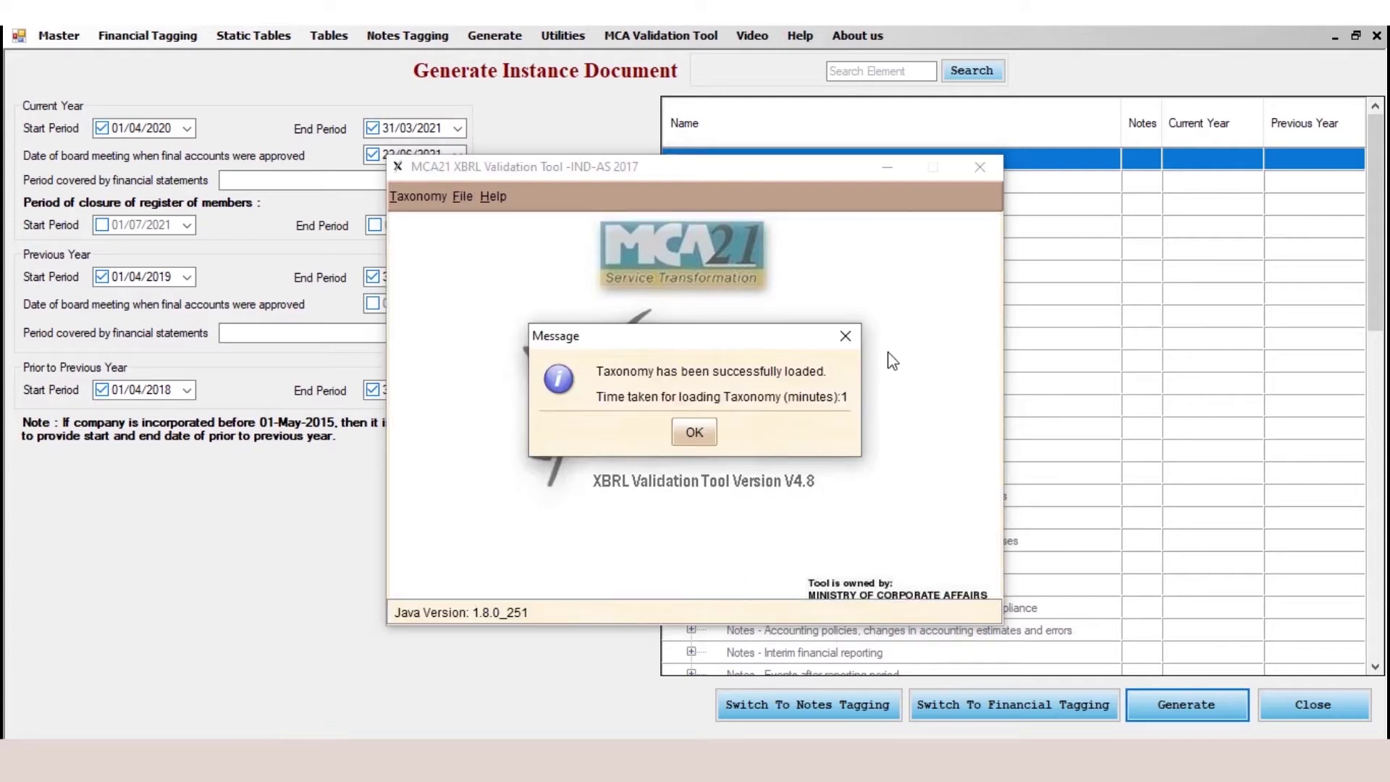
click(694, 428)
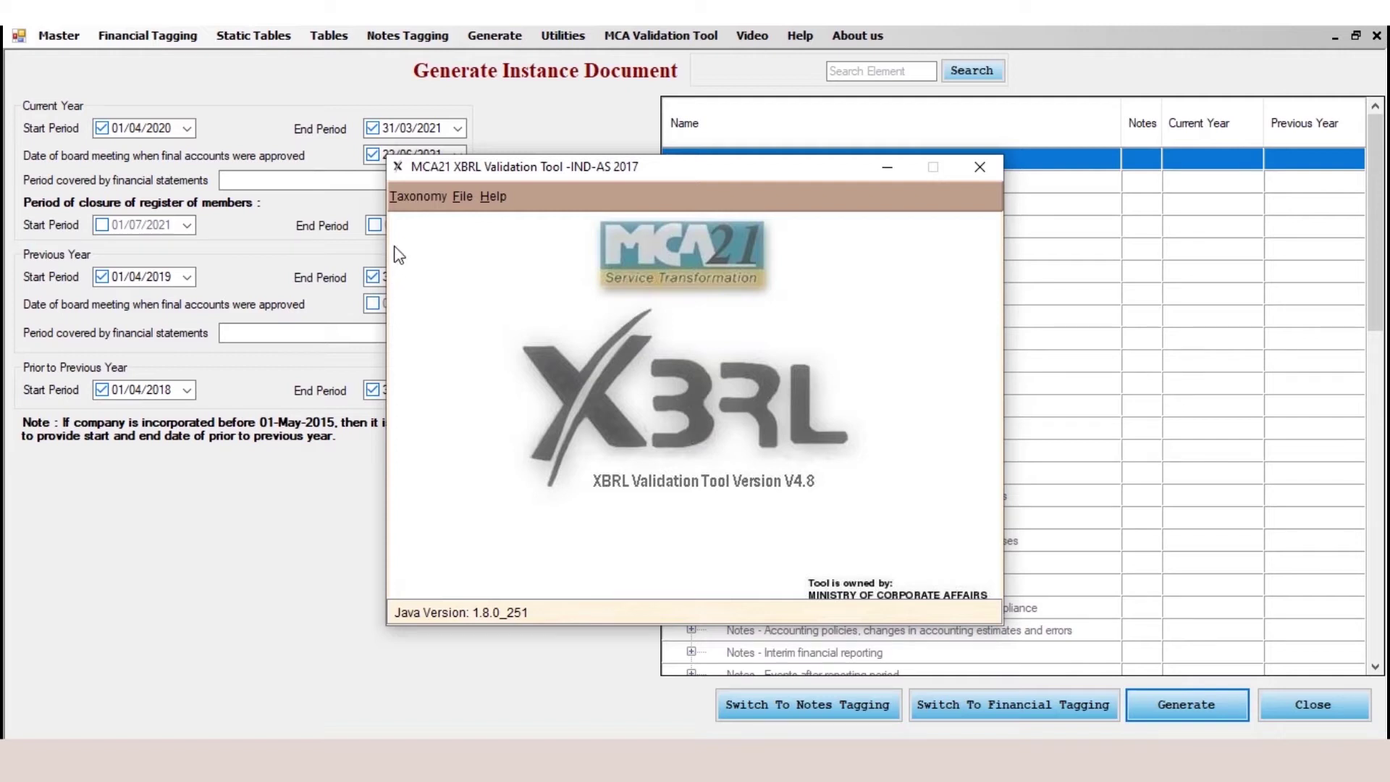
click(462, 196)
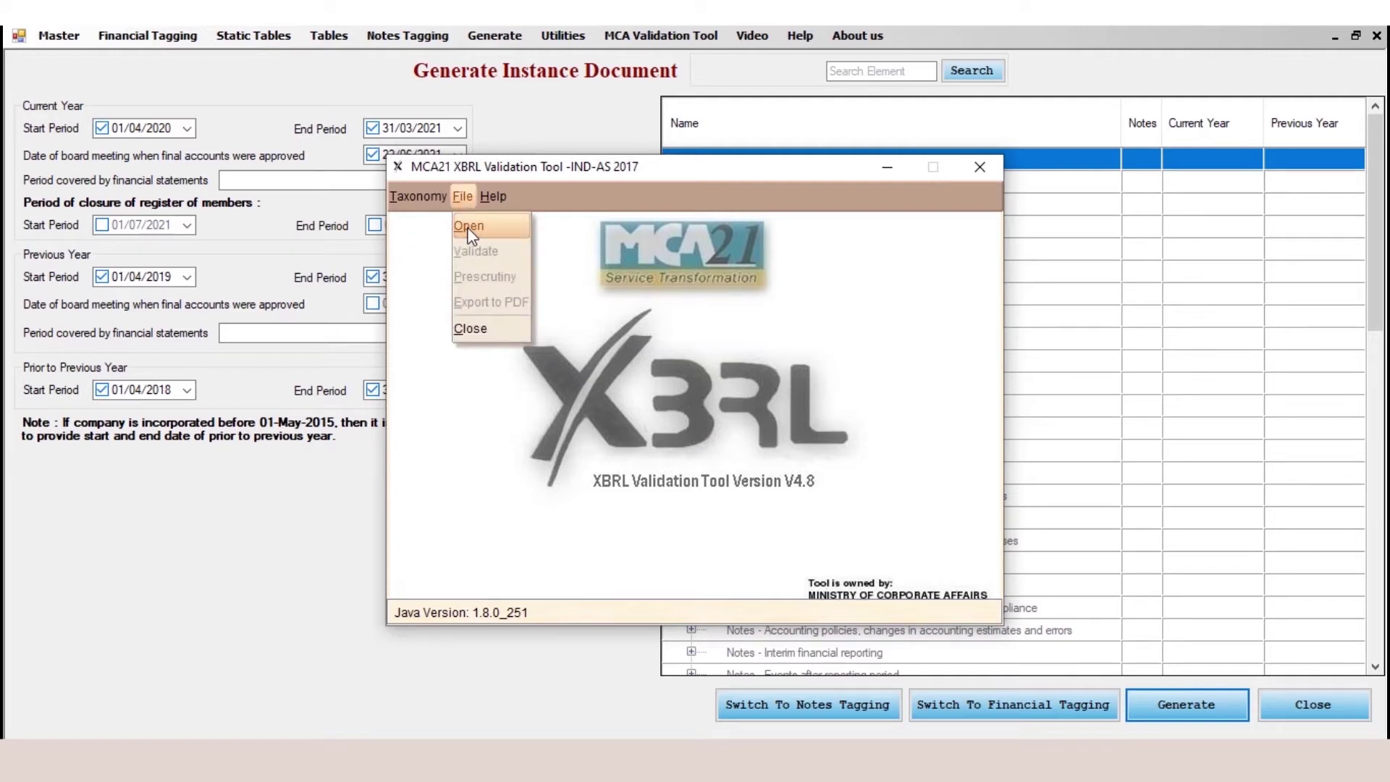
Step: Open Instance_Webtel_2020-21.xml from the Desktop and confirm the document-loaded message
click(469, 227)
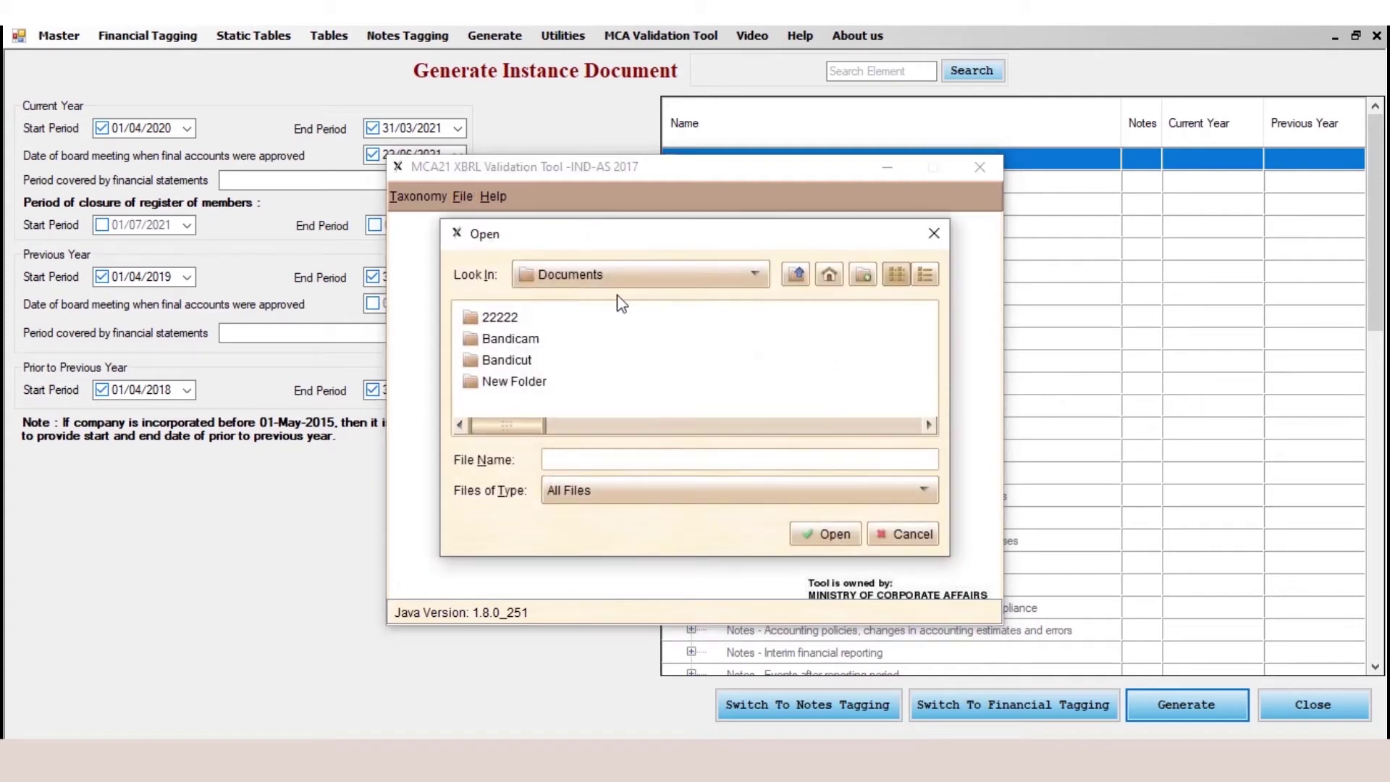
click(643, 279)
drag(761, 427, 778, 340)
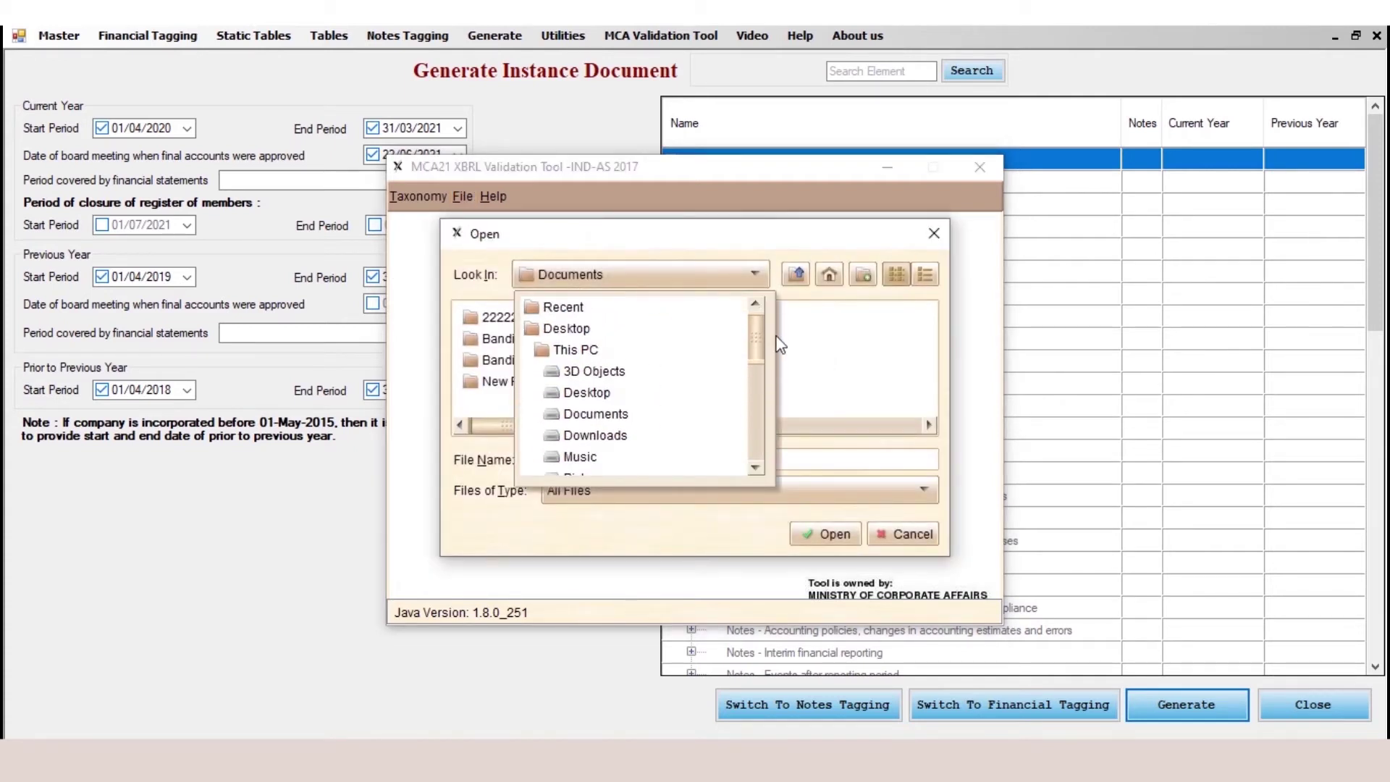
click(720, 345)
drag(623, 420, 802, 414)
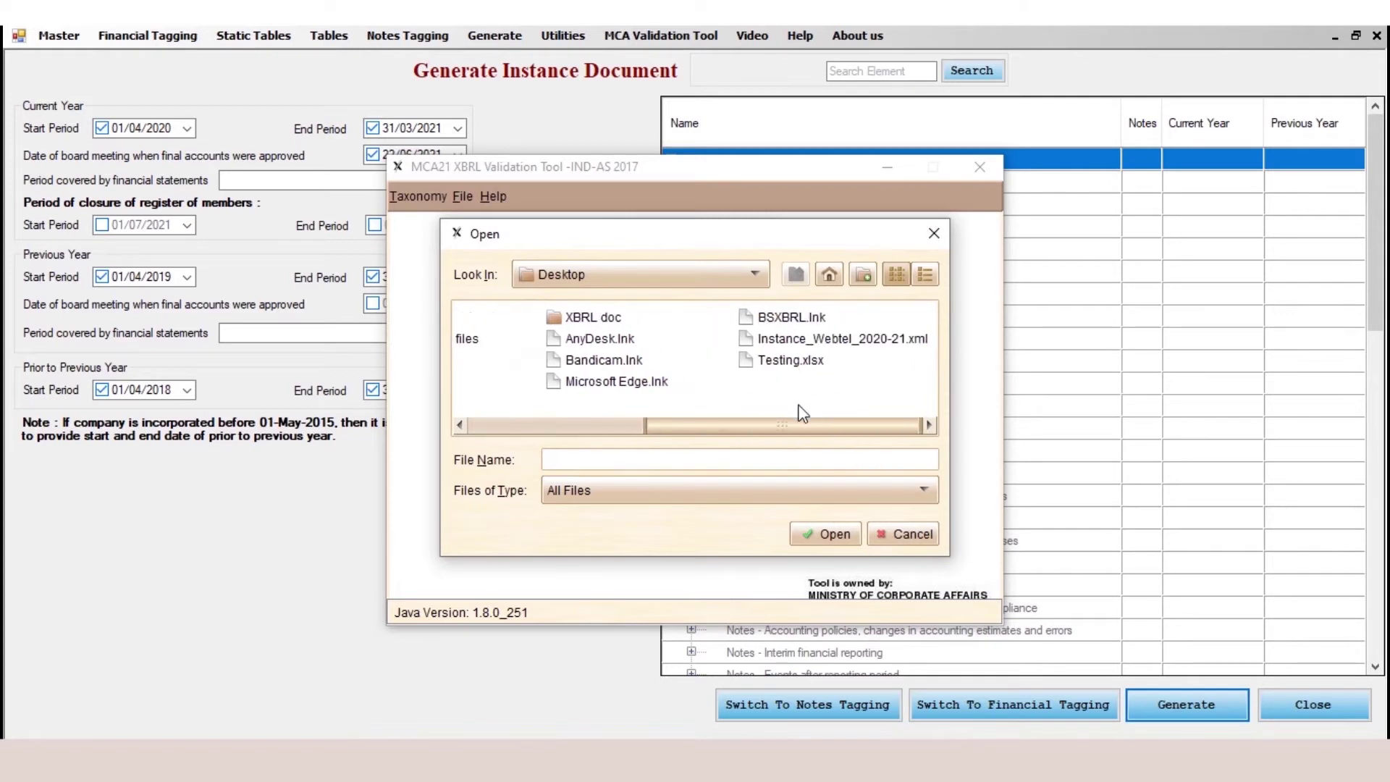
click(891, 348)
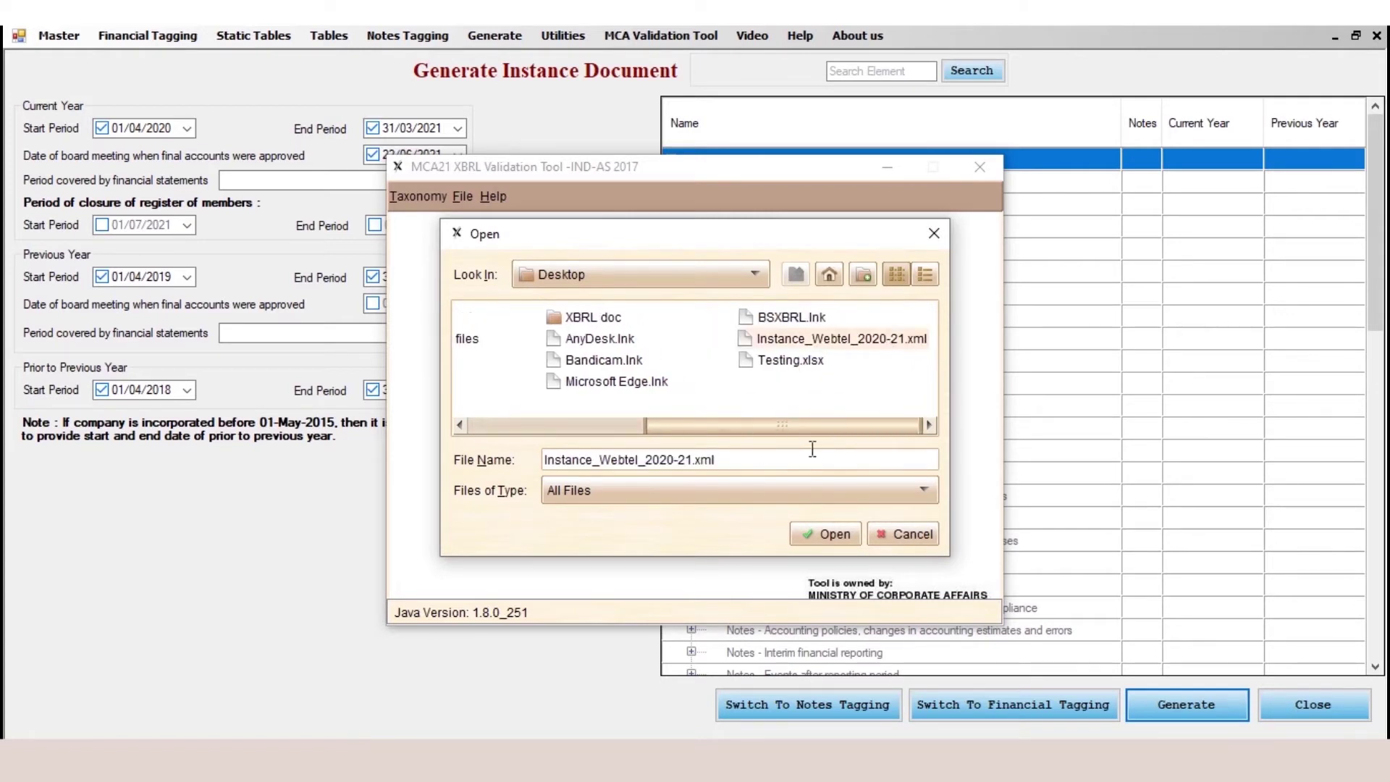
click(835, 536)
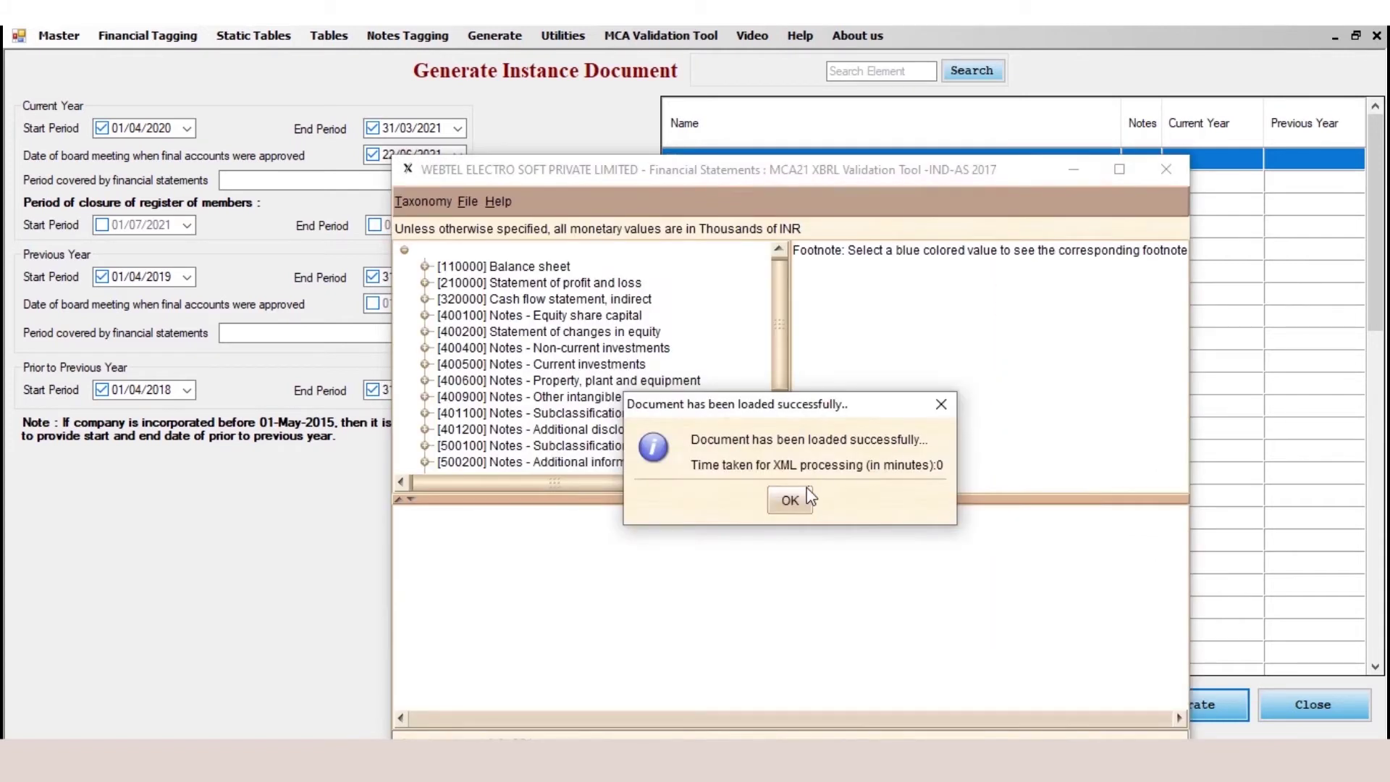
click(790, 499)
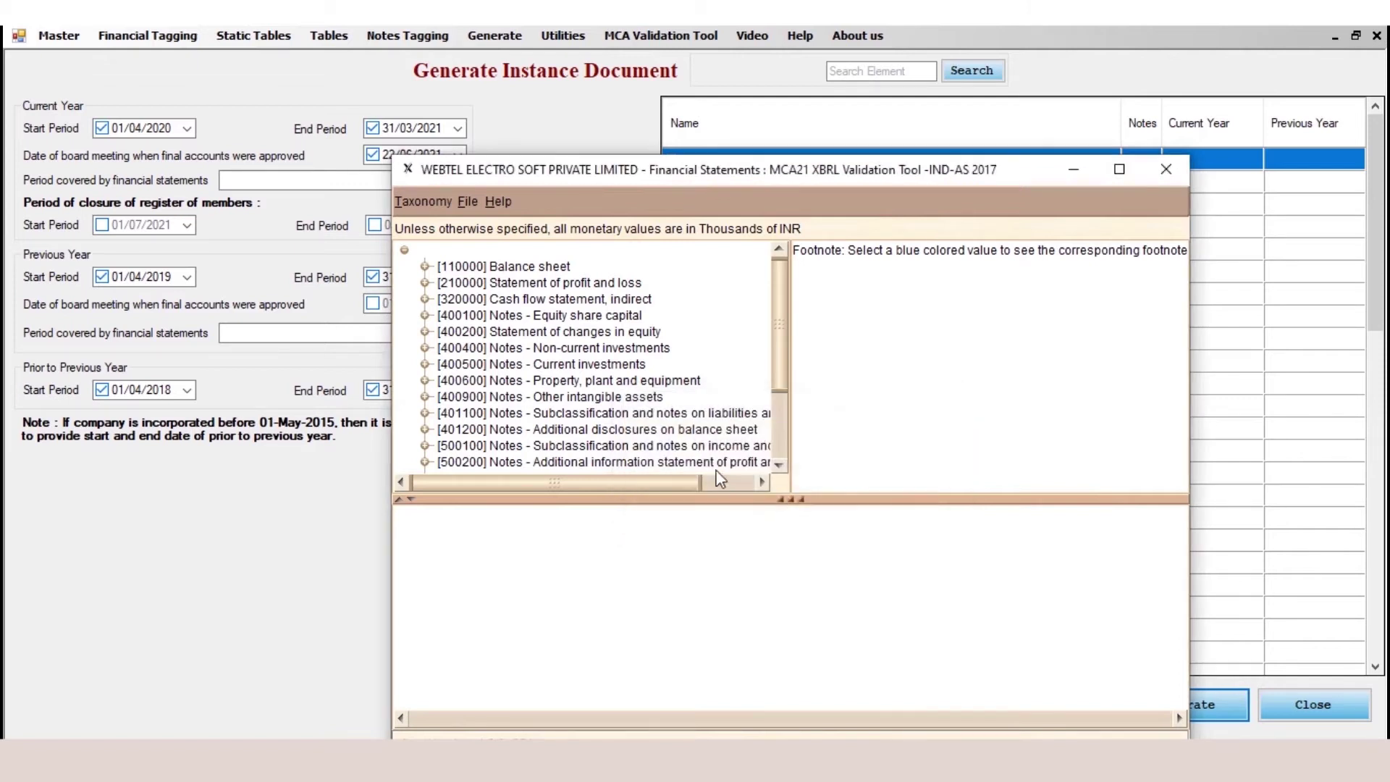
Step: Validate the loaded Instance_Webtel_2020-21 document from the File menu
click(467, 202)
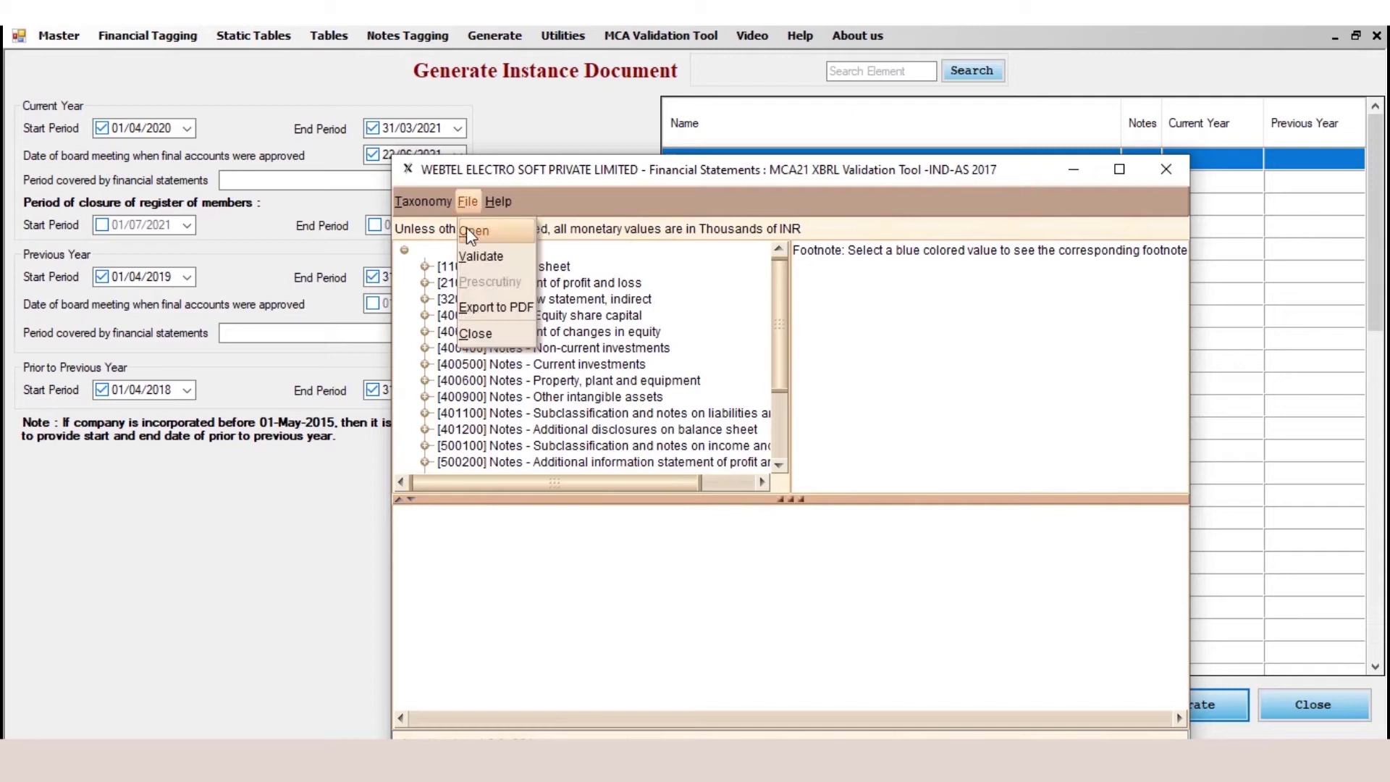
click(474, 258)
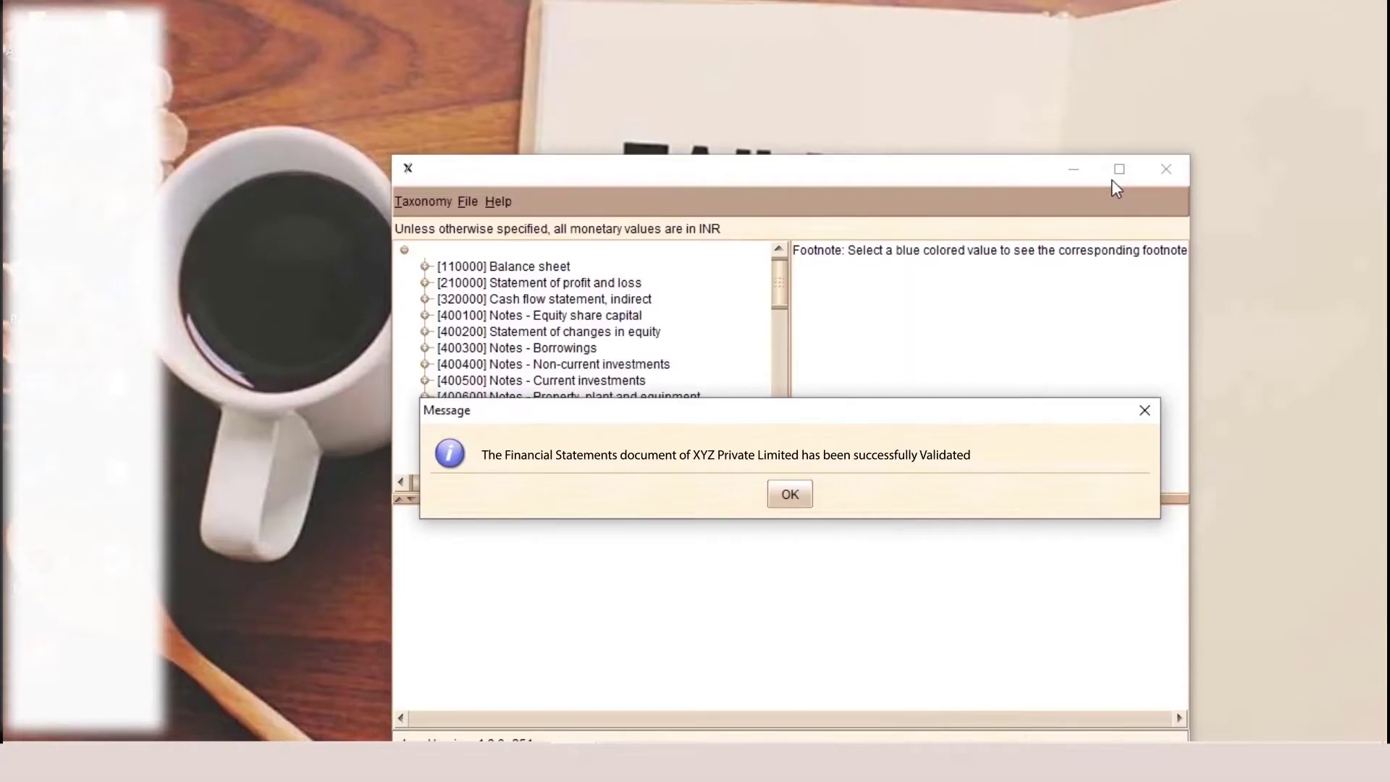
Step: Pre-scrutinize the validated document, accepting the rounding-off warning, and close both success messages
click(789, 494)
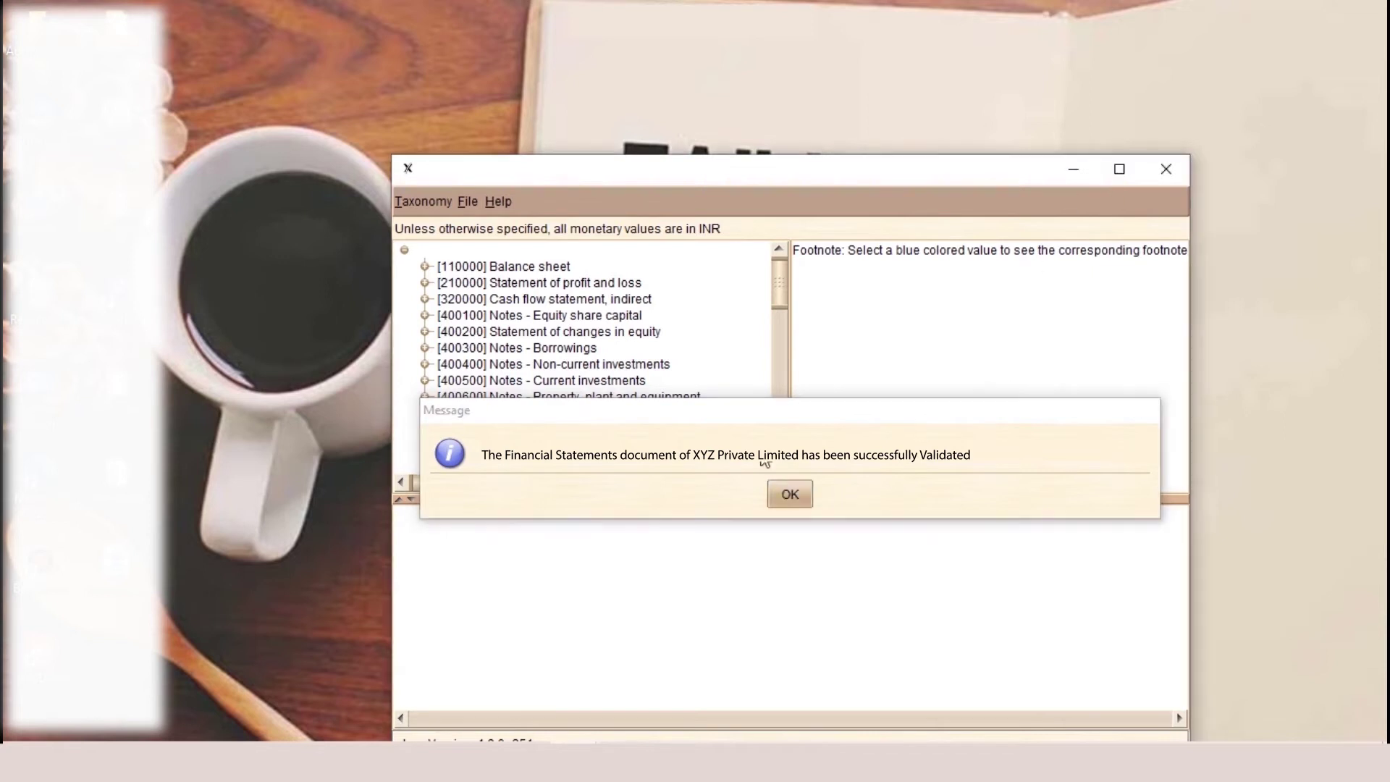
click(467, 207)
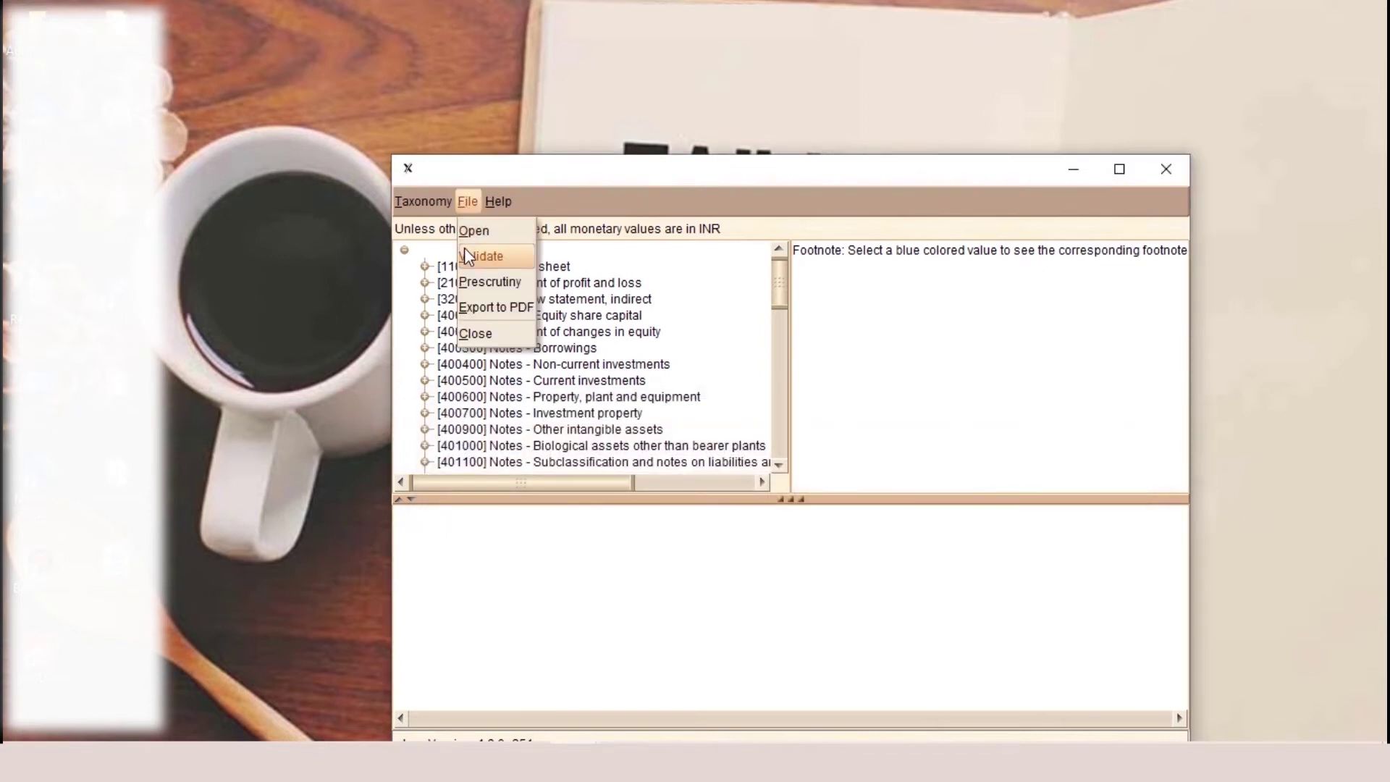
click(477, 283)
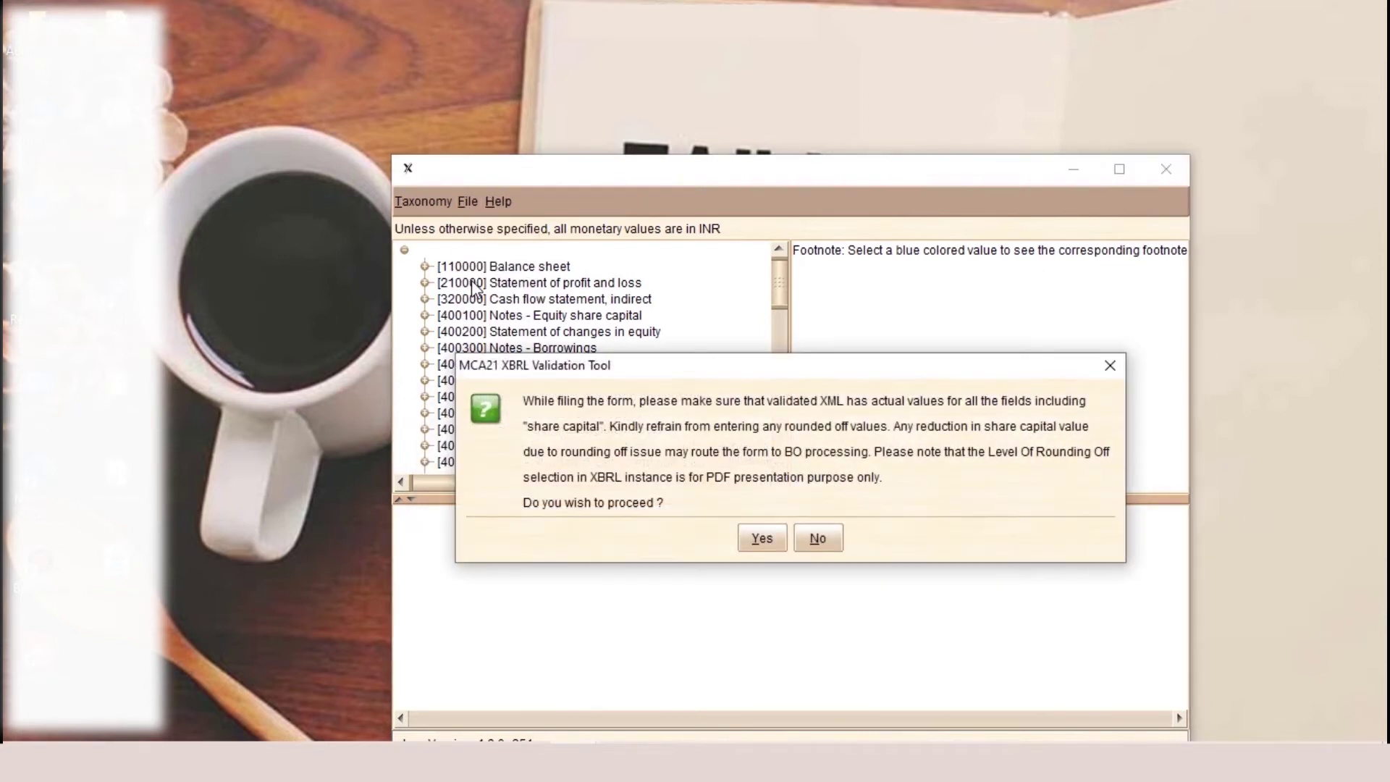
click(766, 546)
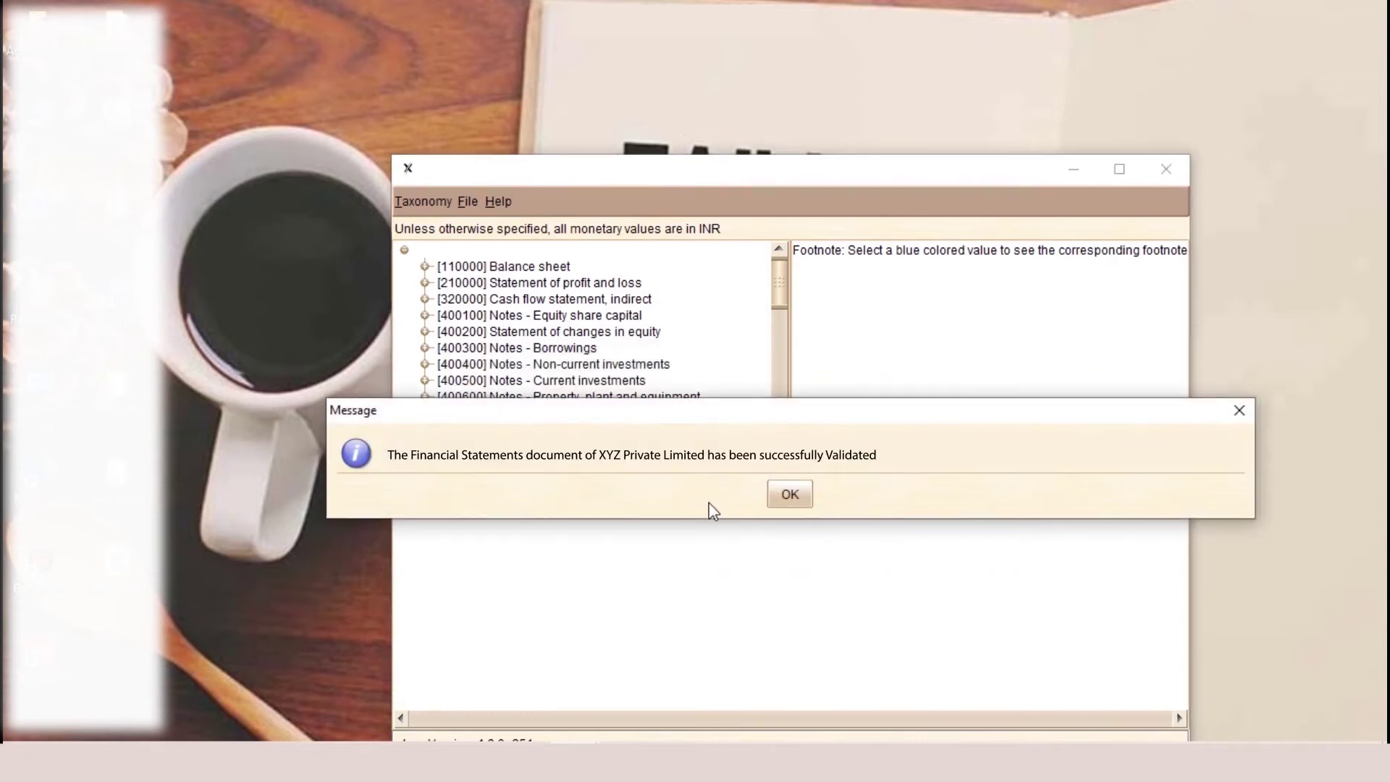
click(784, 499)
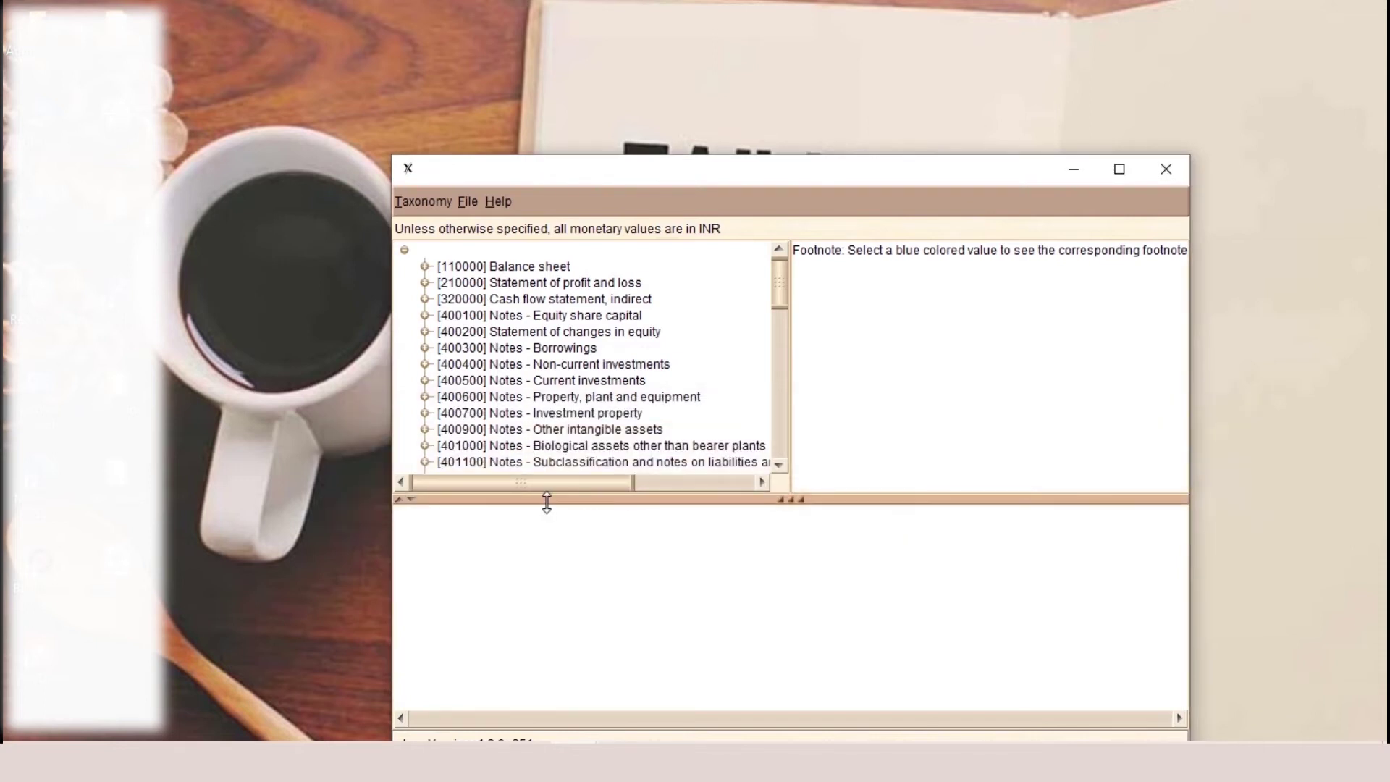
Step: Export the financial statements to a PDF named 'wEBTEL' on the Desktop
click(469, 201)
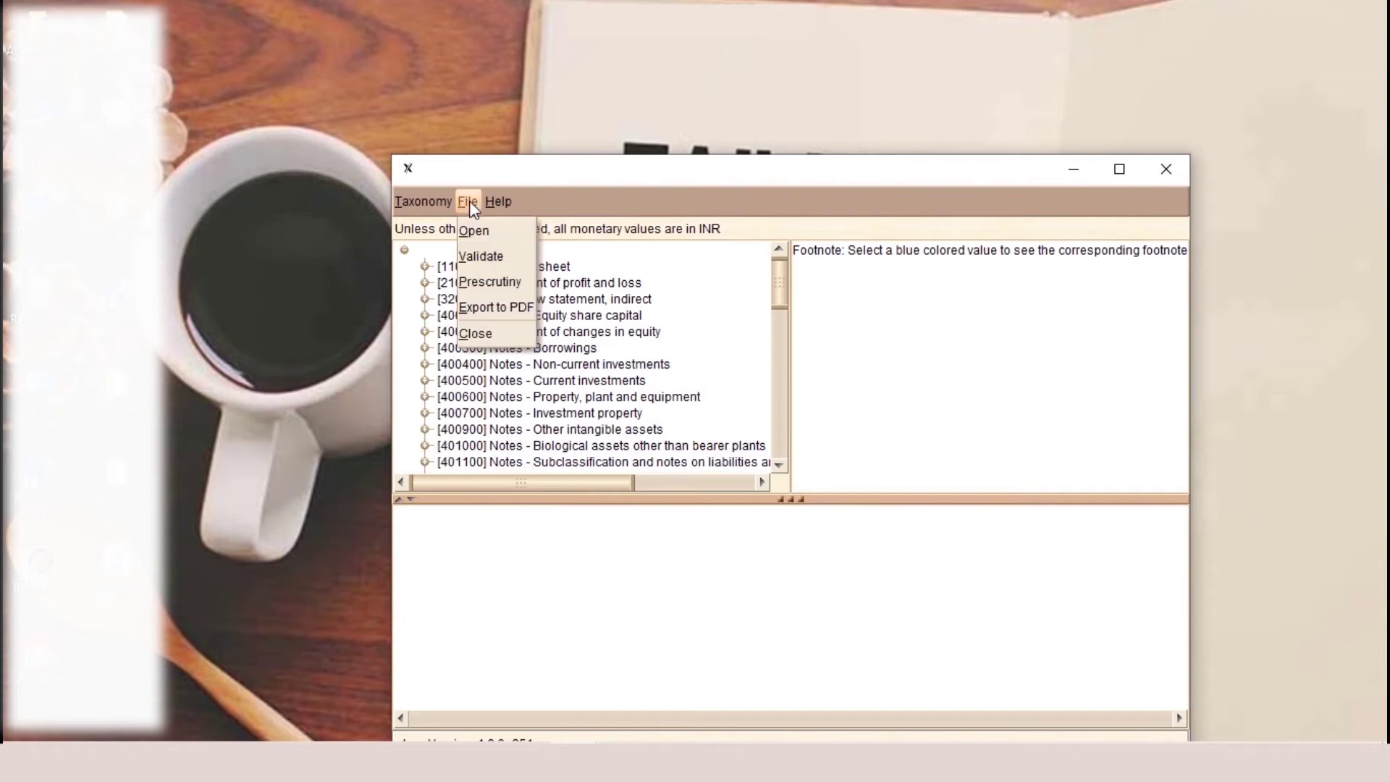
click(487, 307)
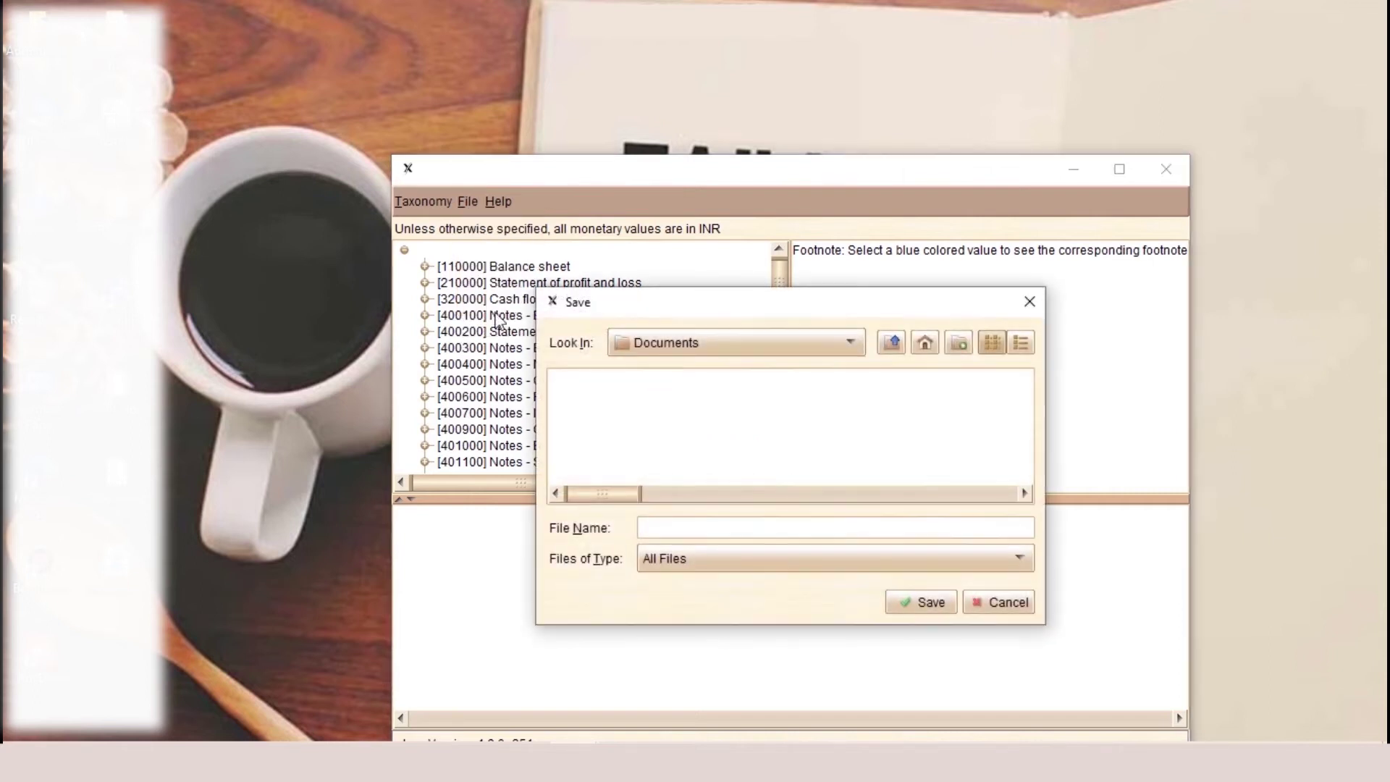
click(685, 341)
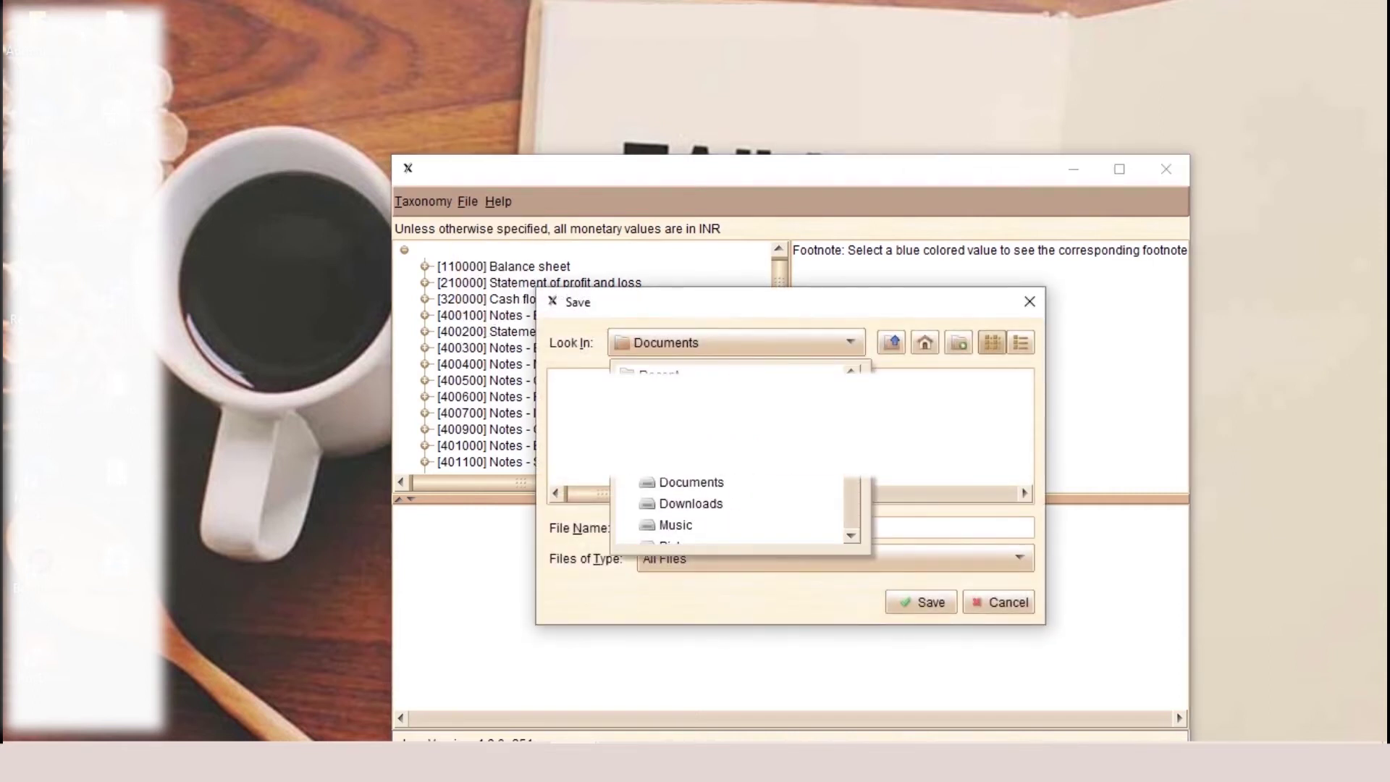
click(692, 523)
click(692, 530)
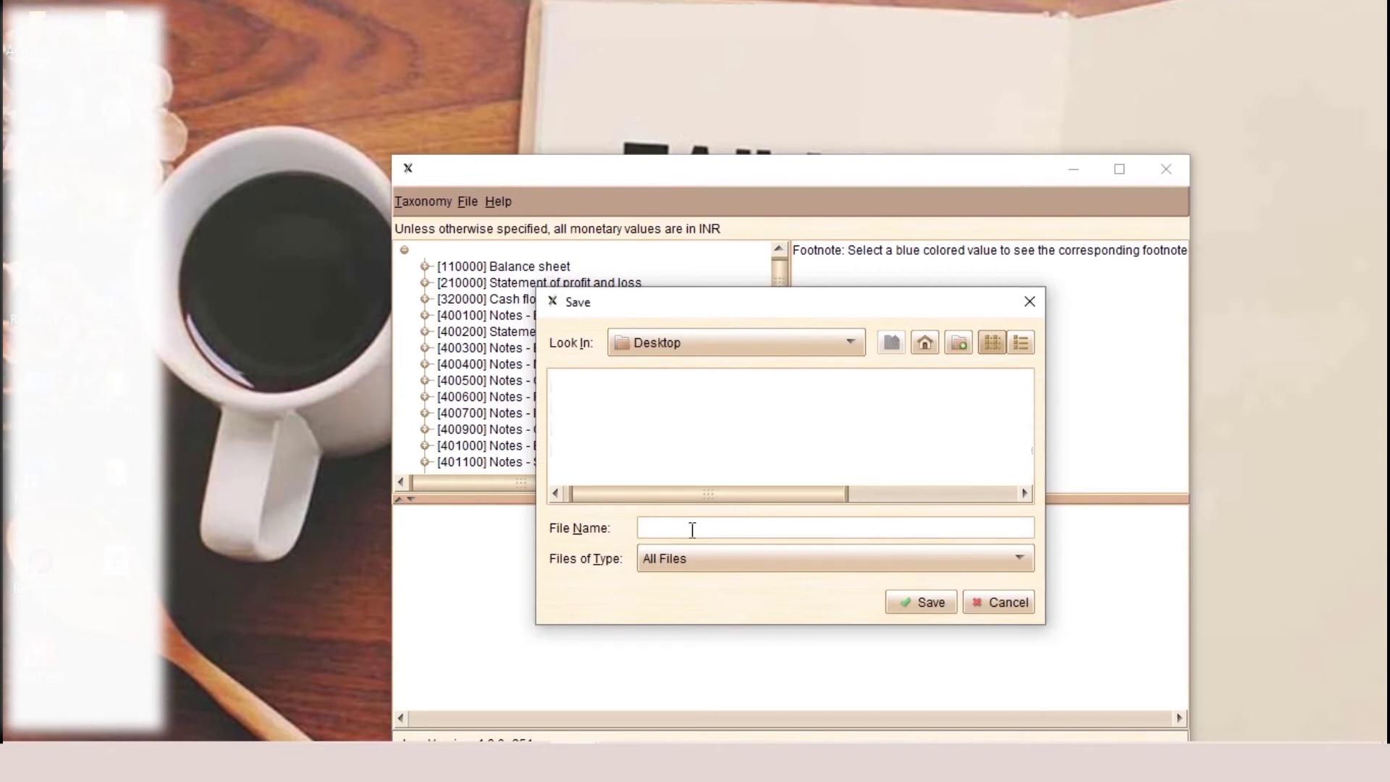
text(wEBTEL)
click(927, 612)
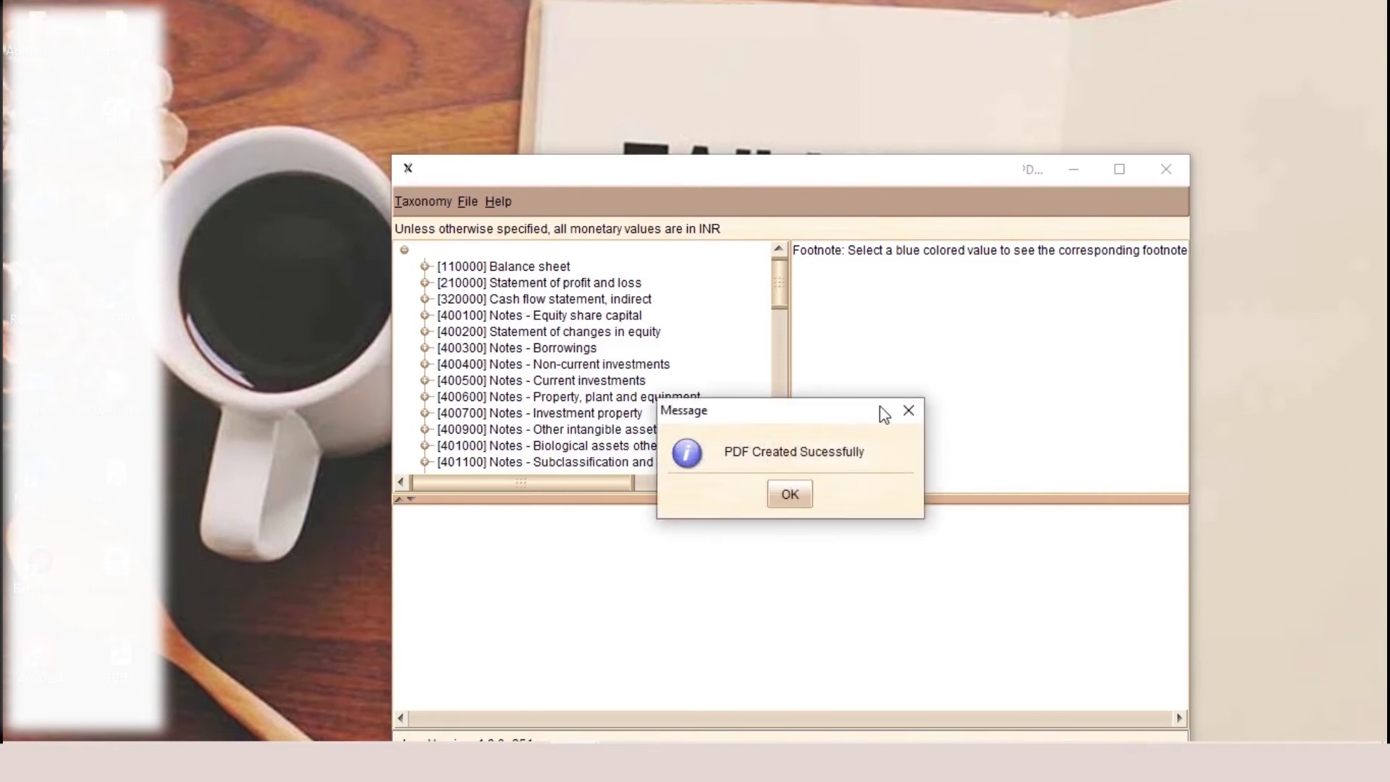
click(790, 495)
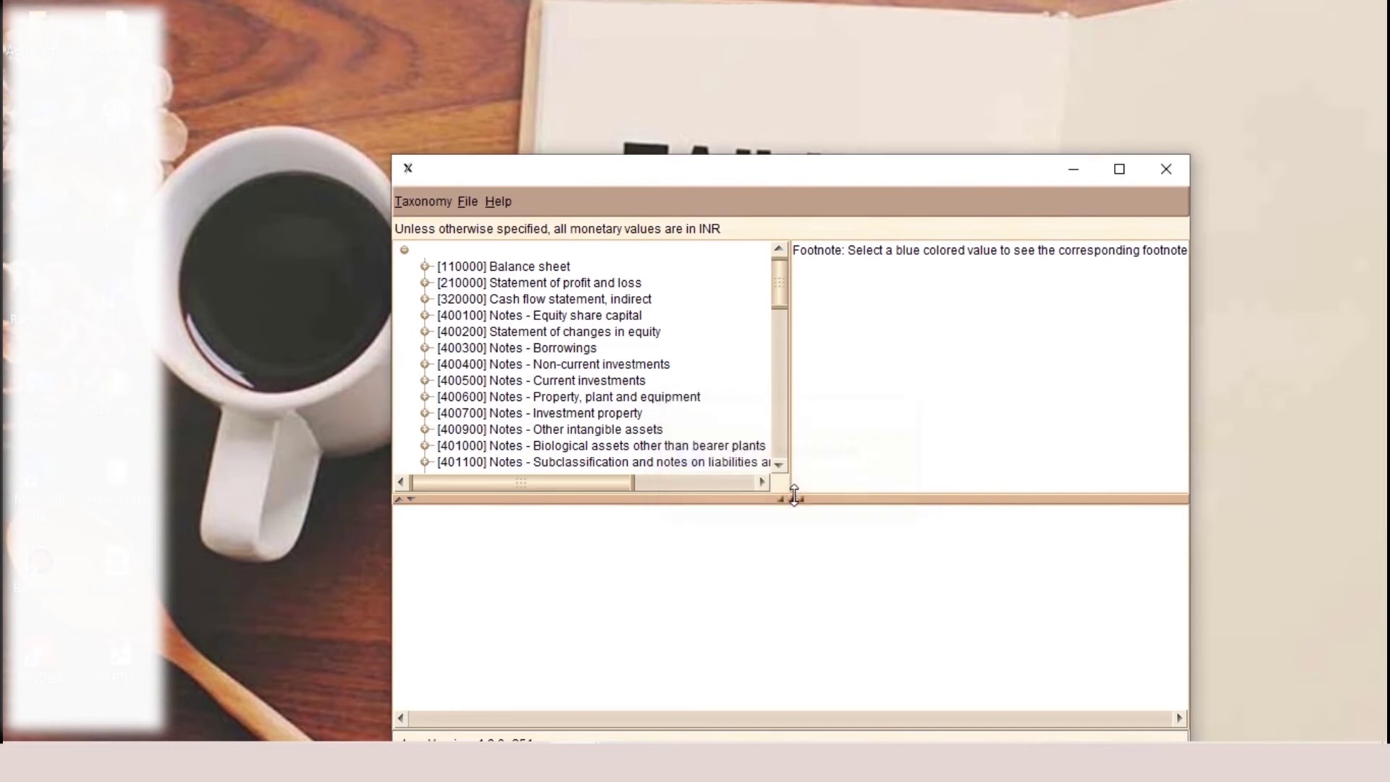